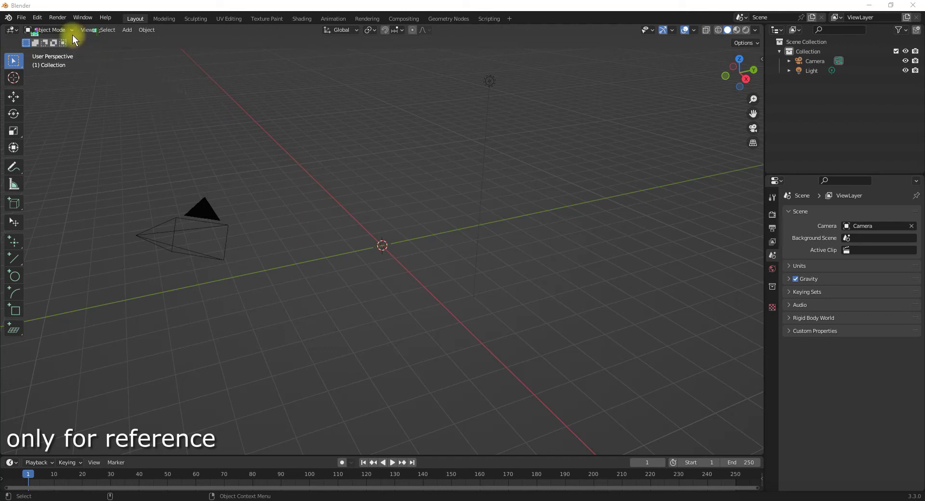
Search the Preferences add-on list for 'rig', then close Preferences
click(37, 17)
click(68, 153)
click(247, 46)
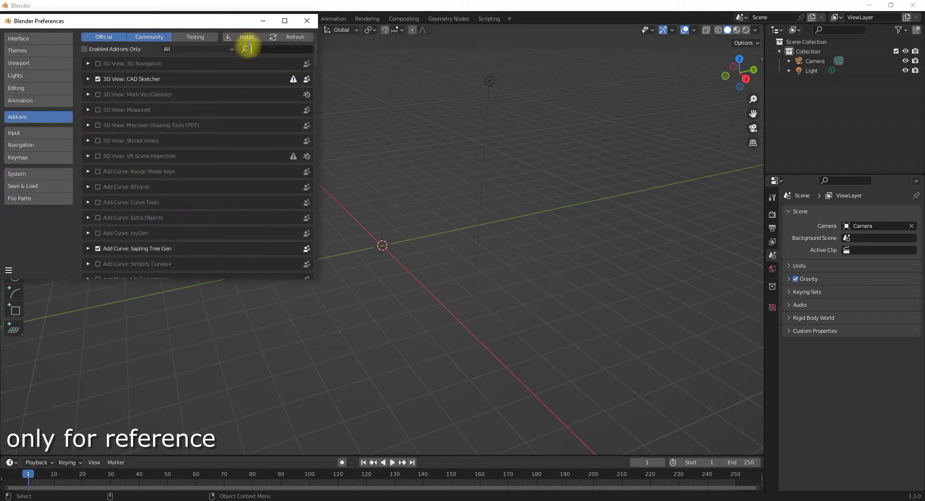
text(rig)
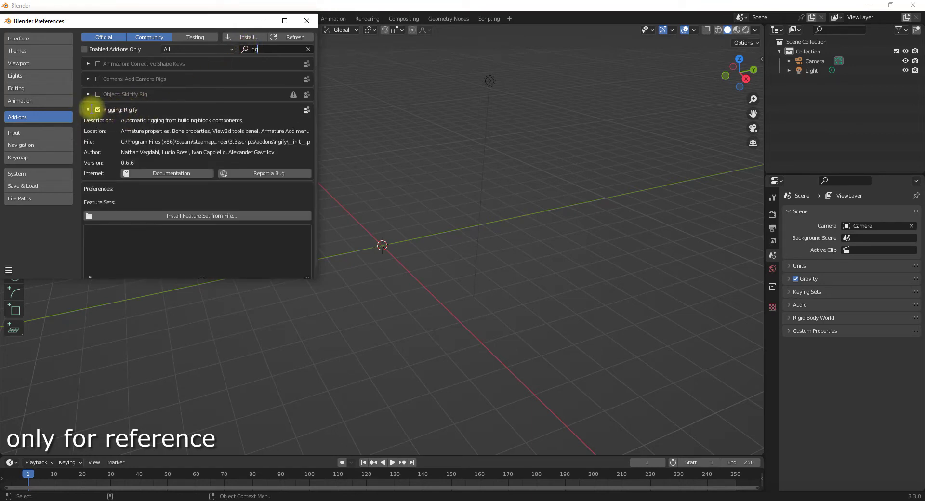
click(303, 21)
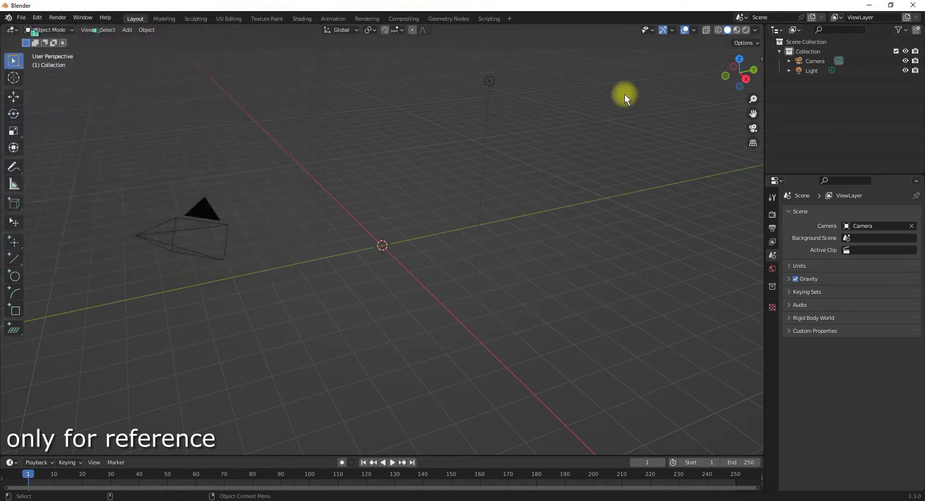
Import toon-goon.fbx from Desktop\hulk\Actor\toon-goon with the CC/iC Pipeline importer
click(762, 59)
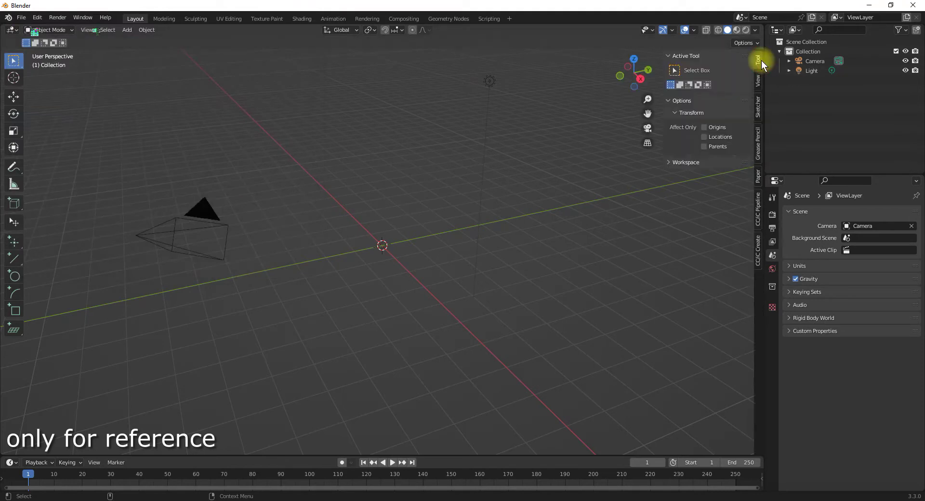
click(760, 219)
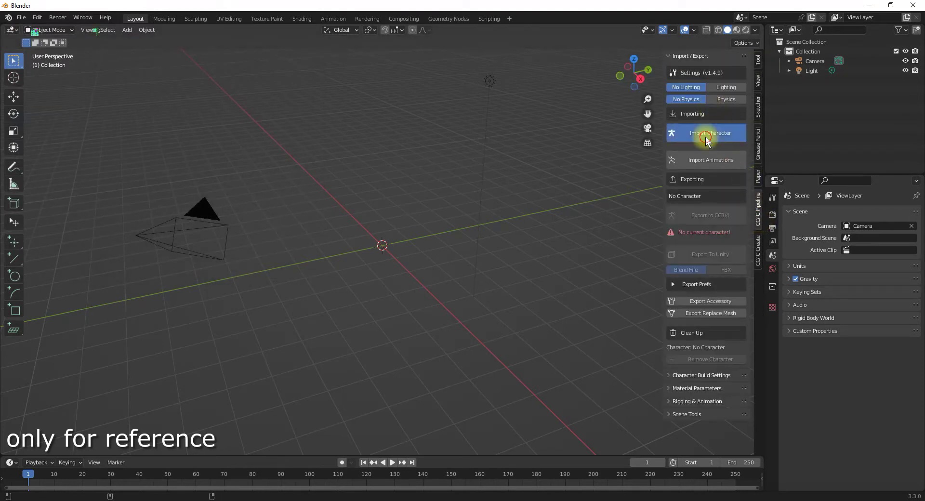
click(706, 136)
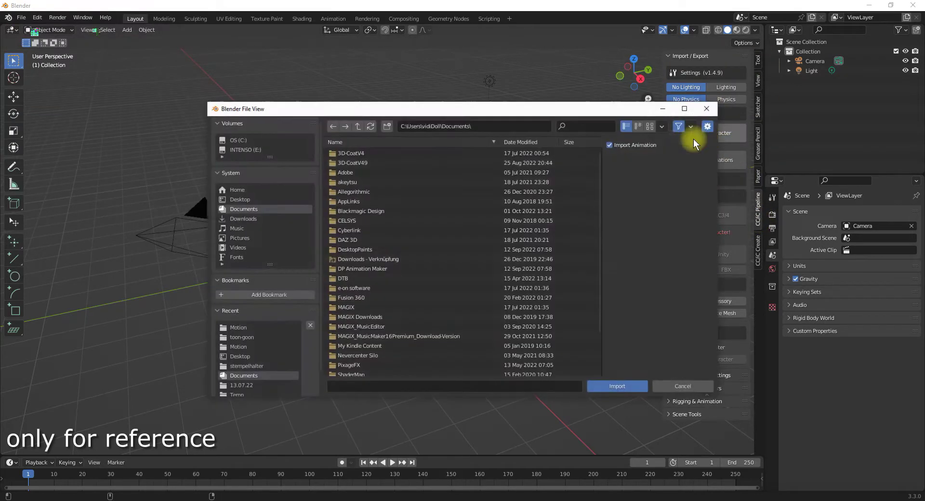
click(244, 198)
double_click(343, 172)
click(345, 154)
double_click(345, 154)
double_click(343, 153)
click(354, 164)
click(620, 388)
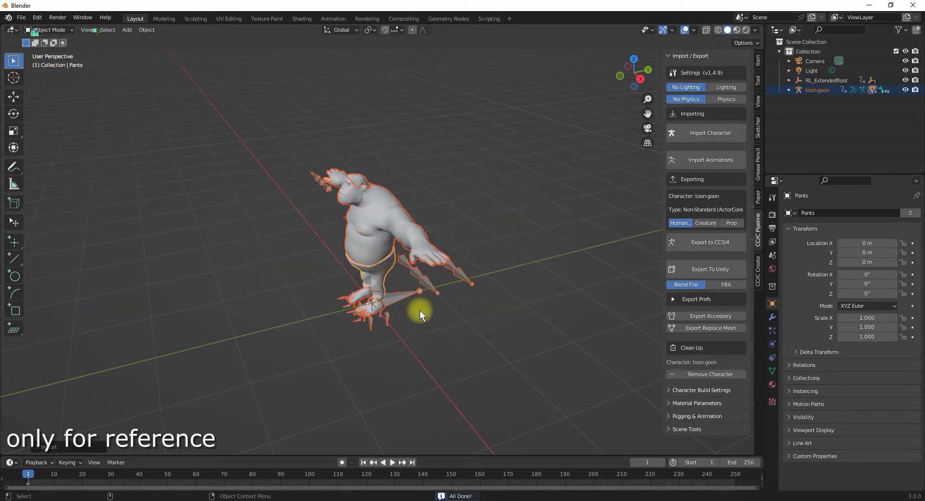
Import routine-02_68523.fbx and routine-07.fbx together from Desktop\hulk\Motion as animations
middle_drag(470, 352, 545, 323)
click(711, 156)
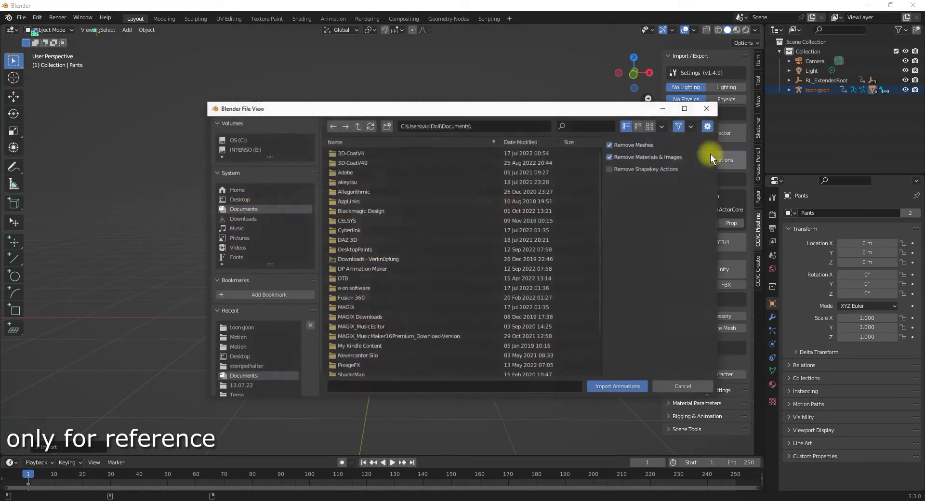
click(243, 200)
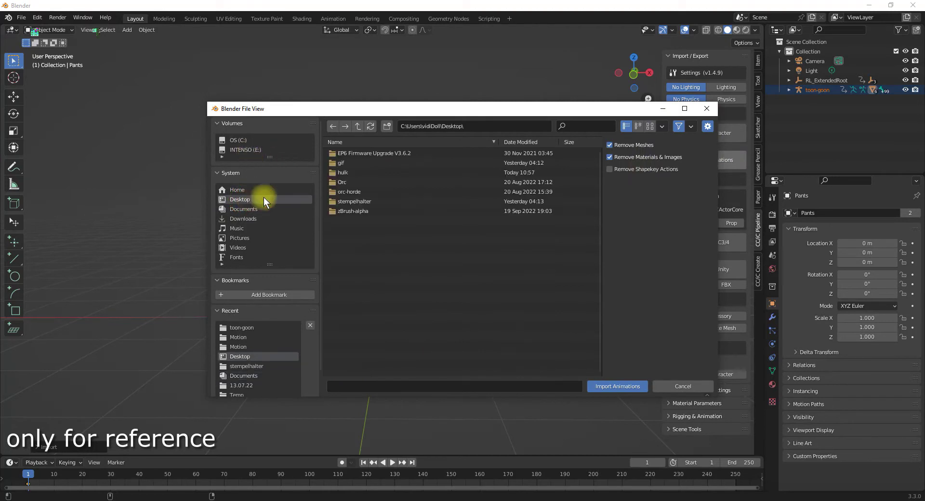
double_click(343, 172)
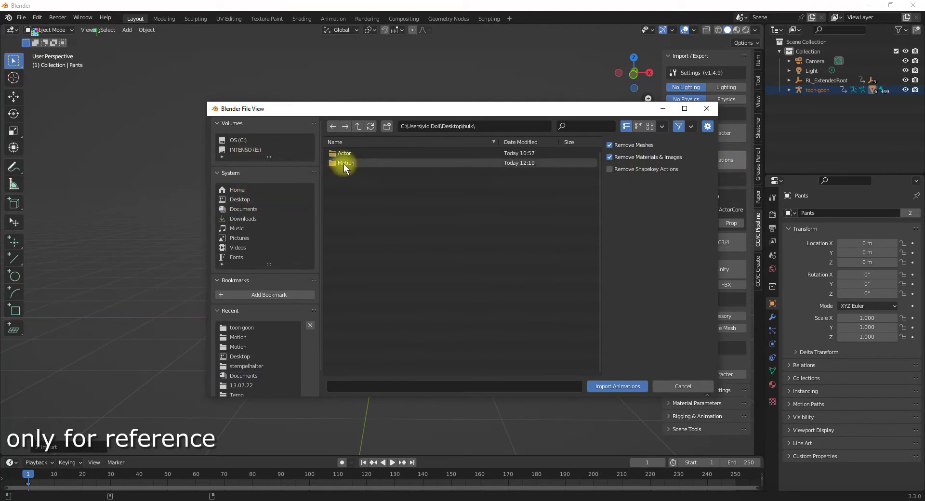
double_click(343, 164)
click(351, 154)
shift+click(349, 164)
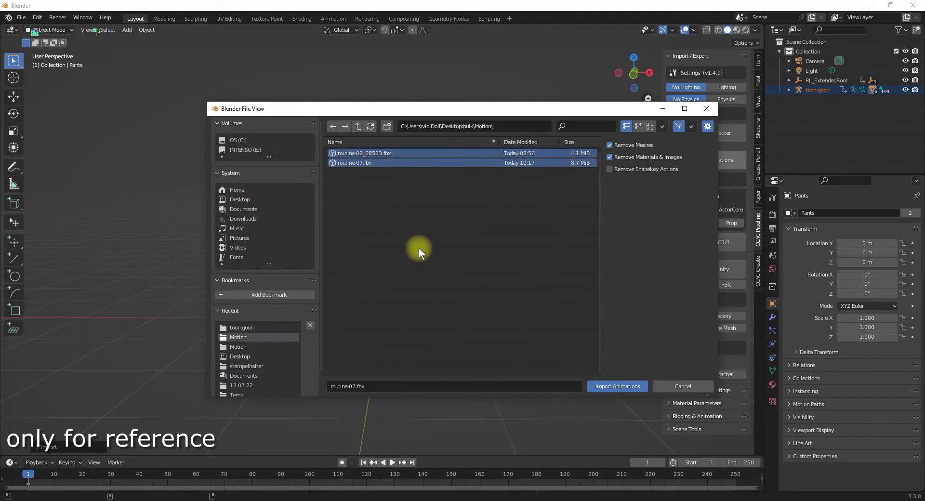
click(608, 386)
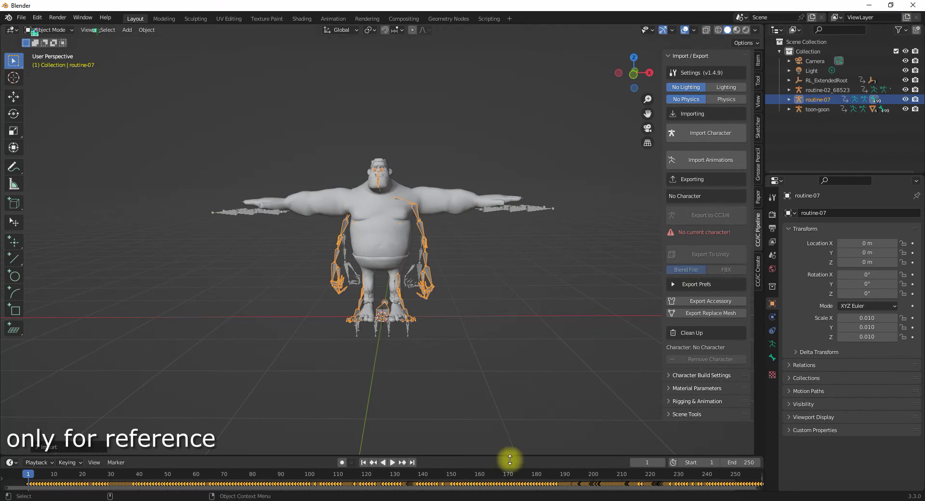
Play the imported motion, stop it, and return to the first frame
click(393, 463)
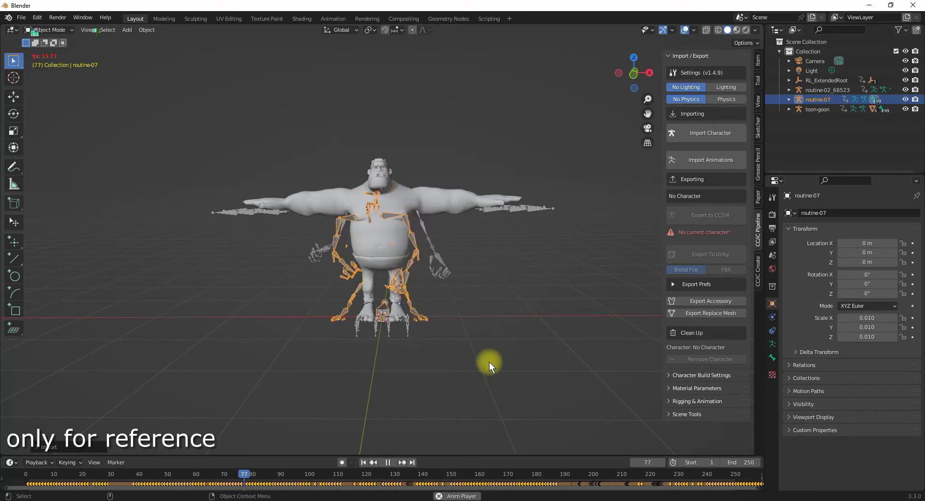
click(388, 463)
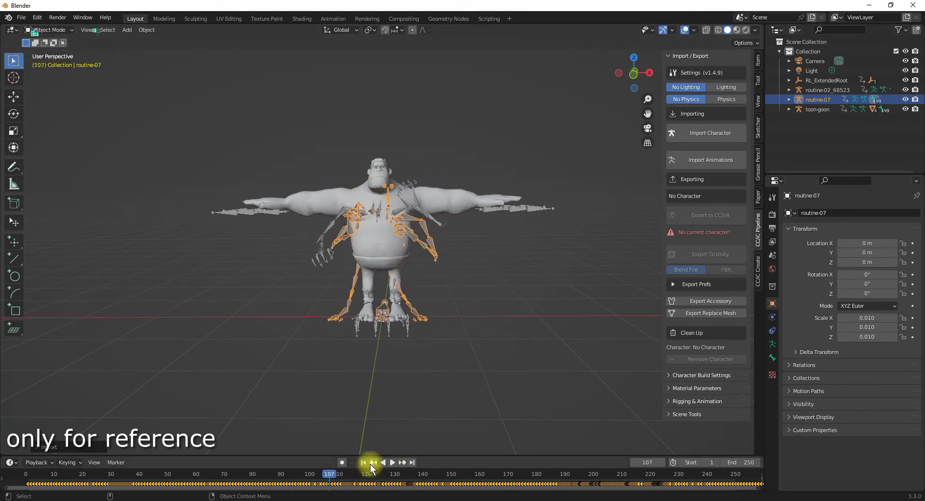
click(364, 463)
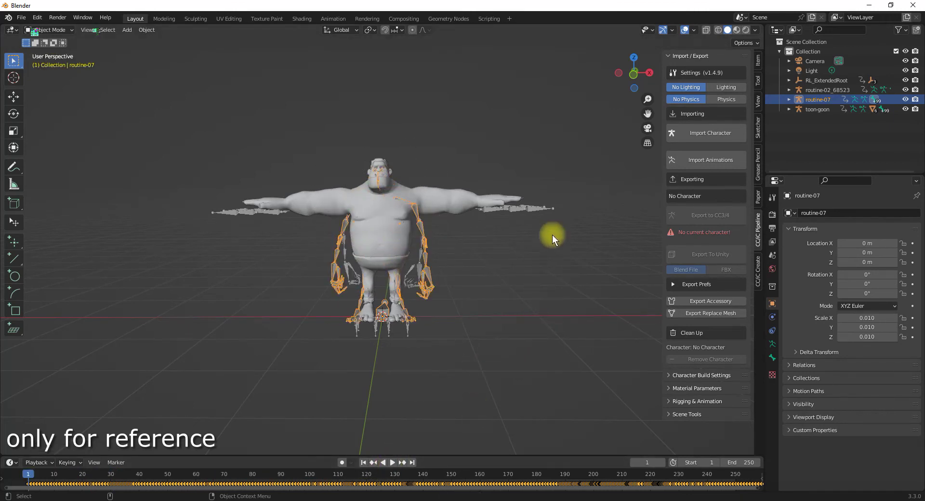
Select toon-goon, routine-07 and routine-02_68523 together in the Outliner
click(815, 111)
ctrl+click(817, 100)
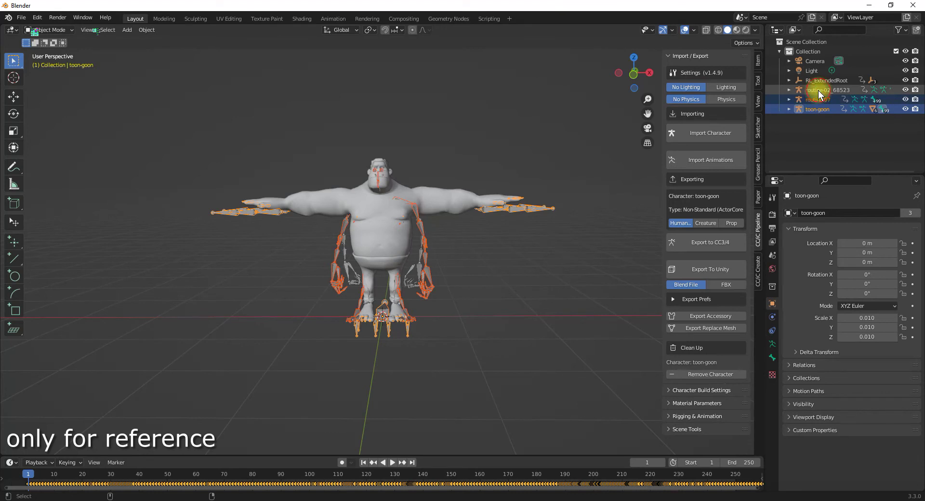
ctrl+click(819, 91)
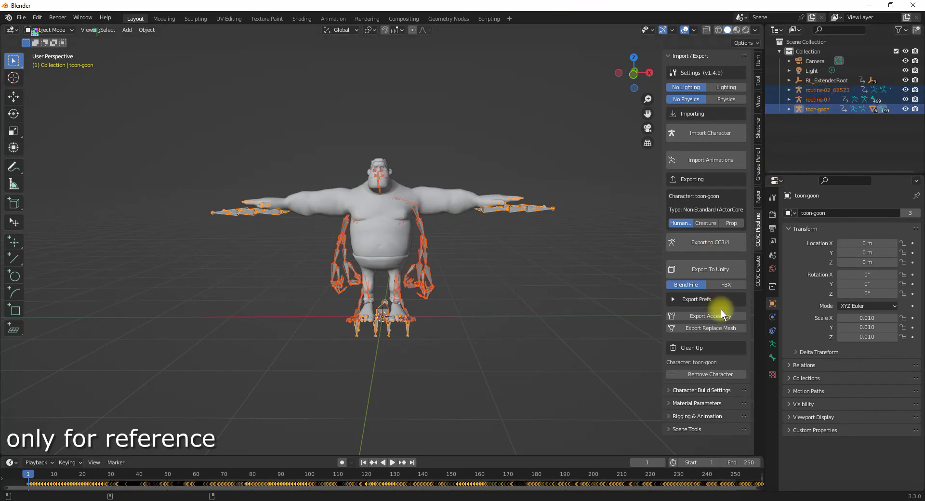
Set Rigify Setup to Advanced and attach a full-face meta-rig to toon-goon
click(667, 416)
scroll(685, 407, down, 2)
scroll(703, 397, down, 2)
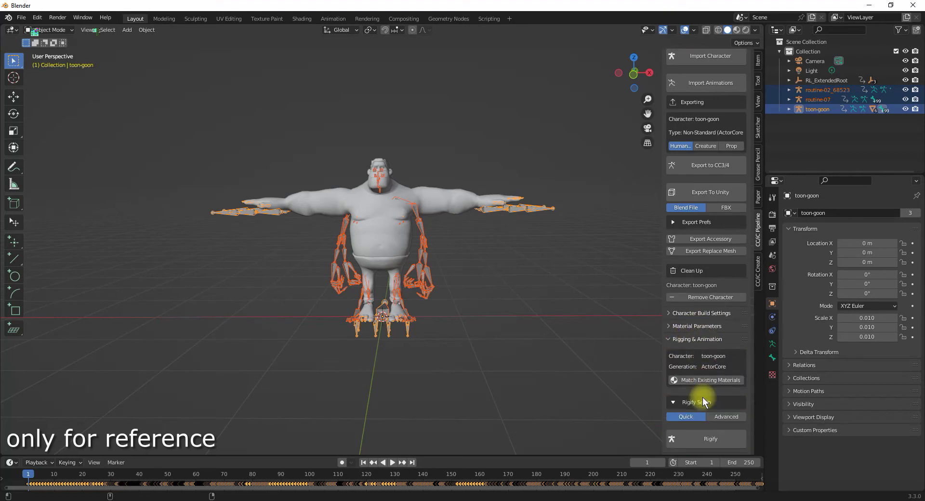
scroll(702, 400, down, 1)
click(727, 405)
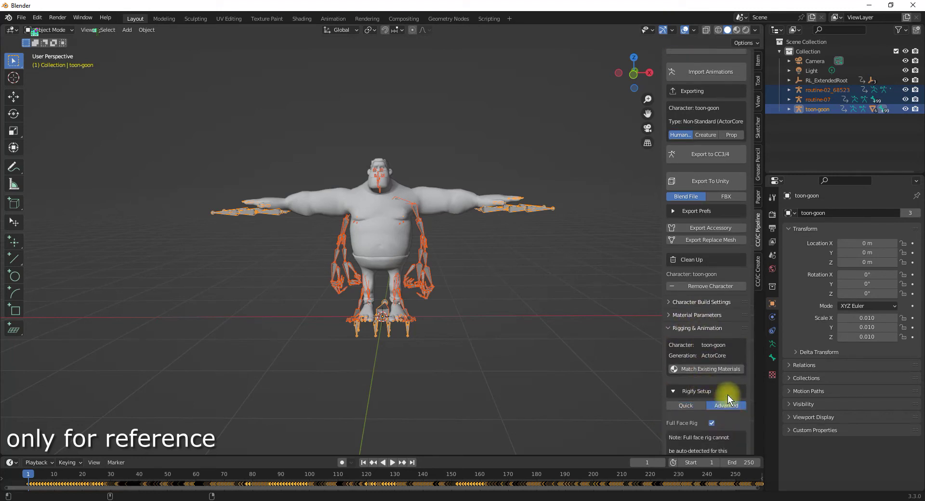
scroll(727, 398, down, 3)
scroll(714, 402, down, 1)
click(712, 405)
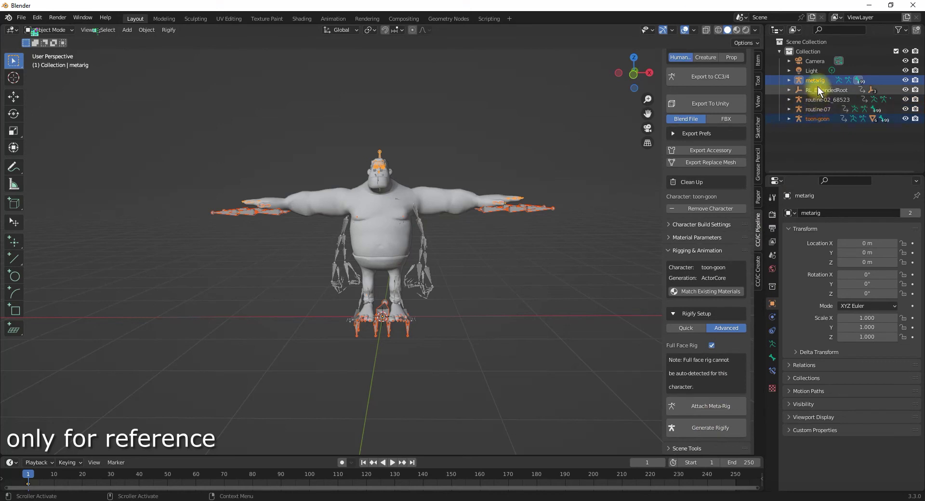
Add routine-07 and routine-02_68523 to the Outliner selection
ctrl+click(817, 107)
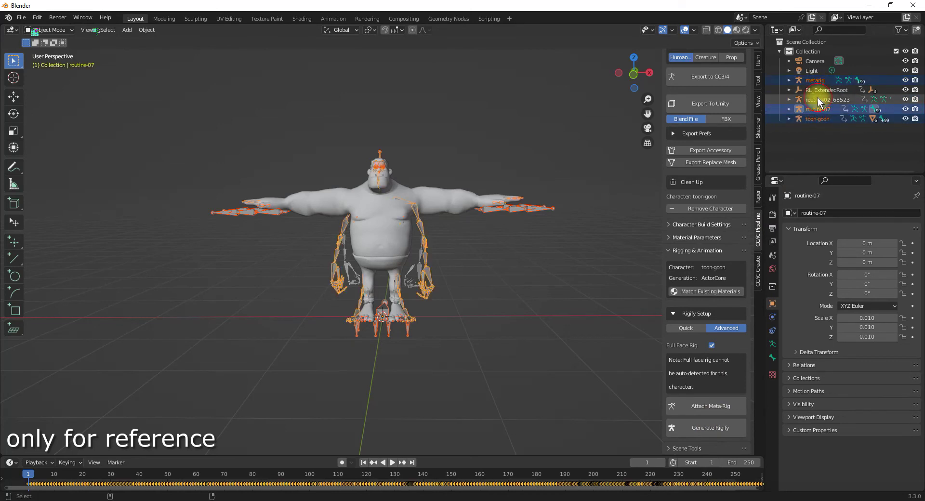
ctrl+click(817, 98)
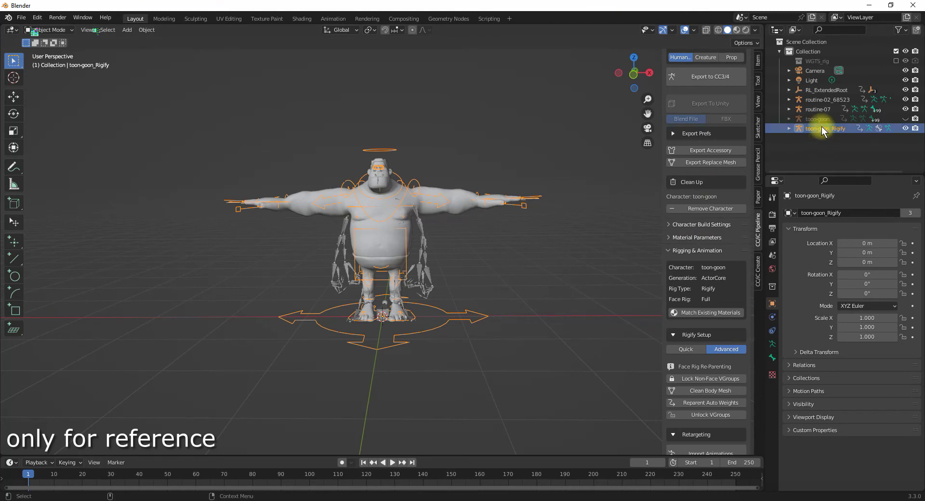
Set routine-02_68523 as source armature and action, then preview the retarget on the Rigify rig
scroll(696, 296, down, 3)
scroll(696, 295, down, 3)
scroll(696, 296, down, 3)
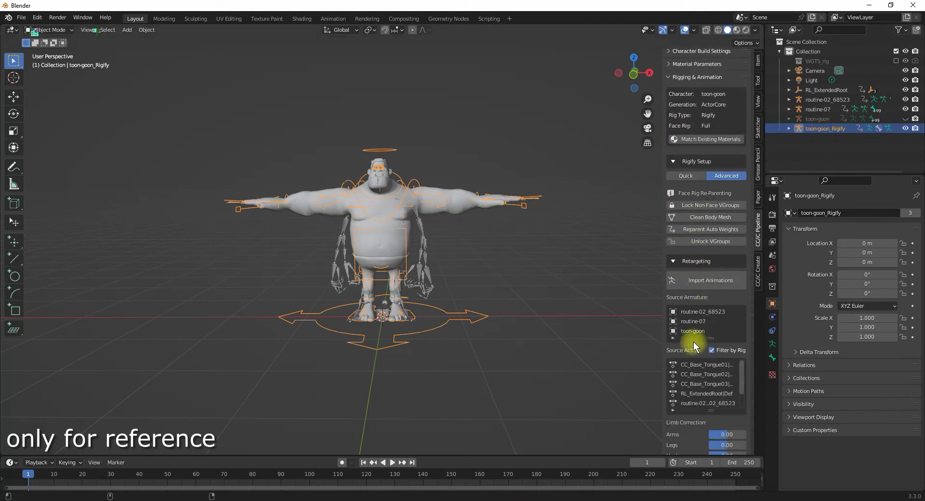
click(708, 311)
scroll(708, 314, down, 1)
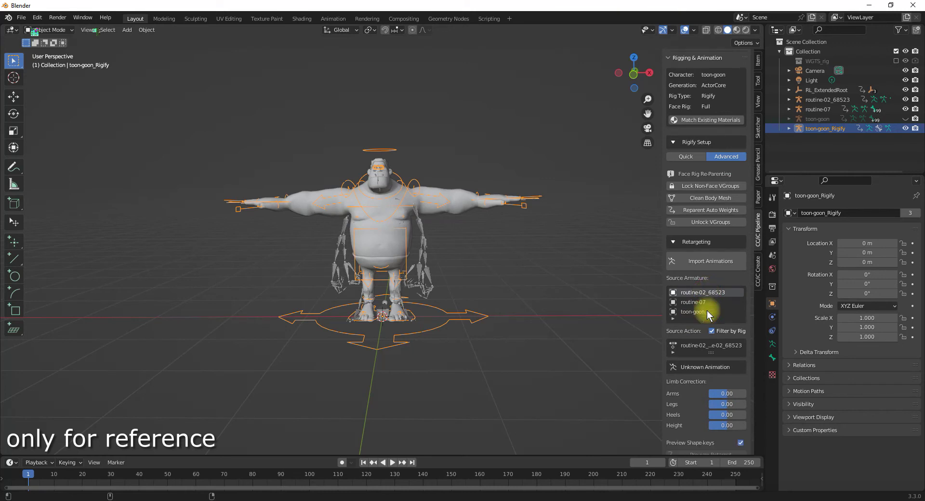
scroll(708, 313, down, 6)
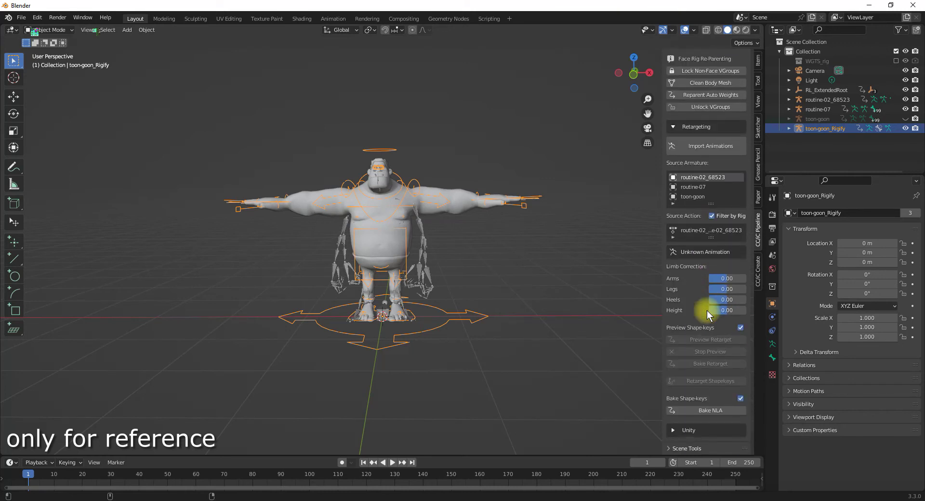
scroll(707, 310, up, 2)
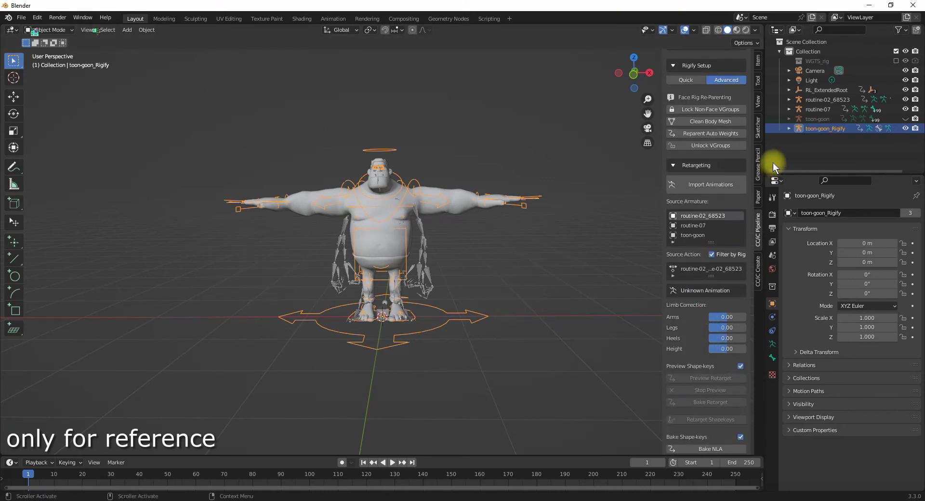
scroll(730, 251, down, 2)
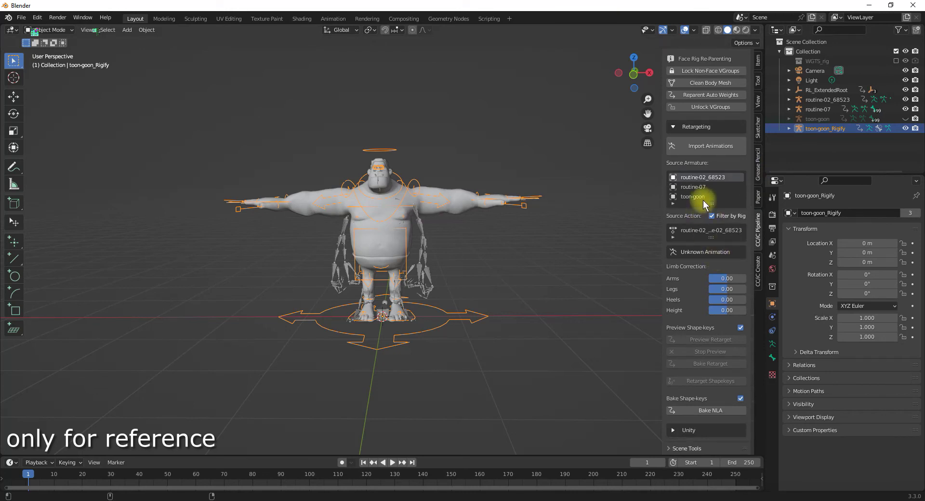
click(696, 235)
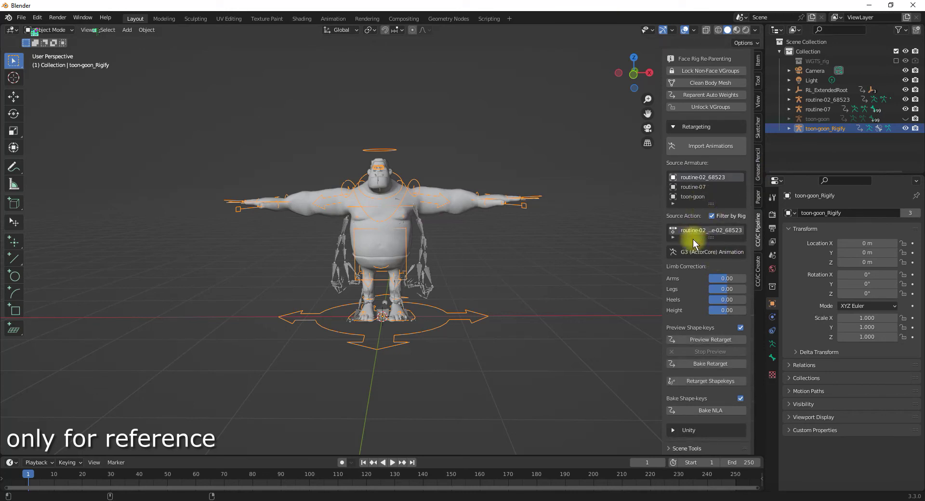
click(694, 340)
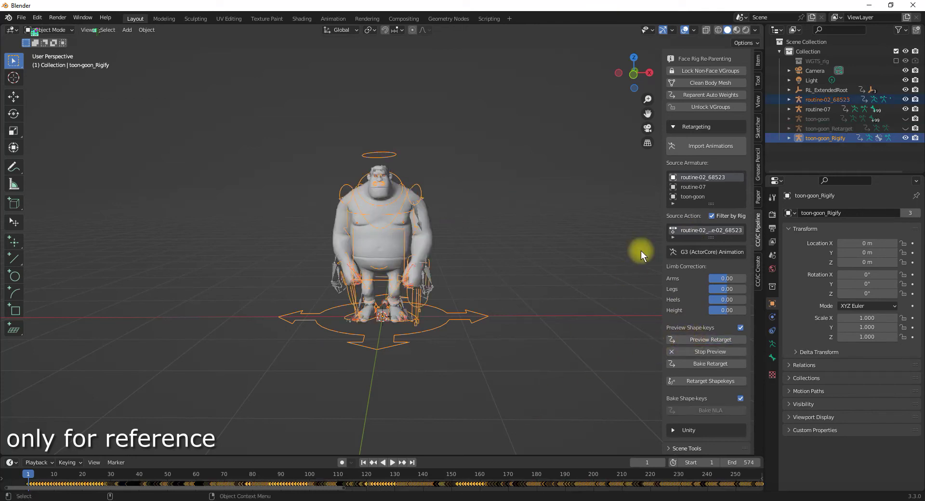
Hide routine-02_68523 and RL_ExtendedRoot, play then pause the preview, and choose routine-07 as source armature
click(906, 99)
click(906, 90)
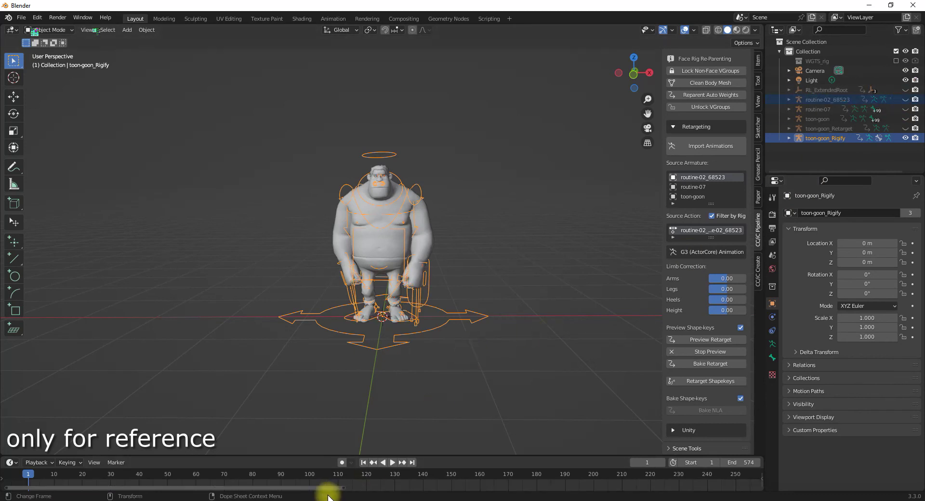
click(393, 462)
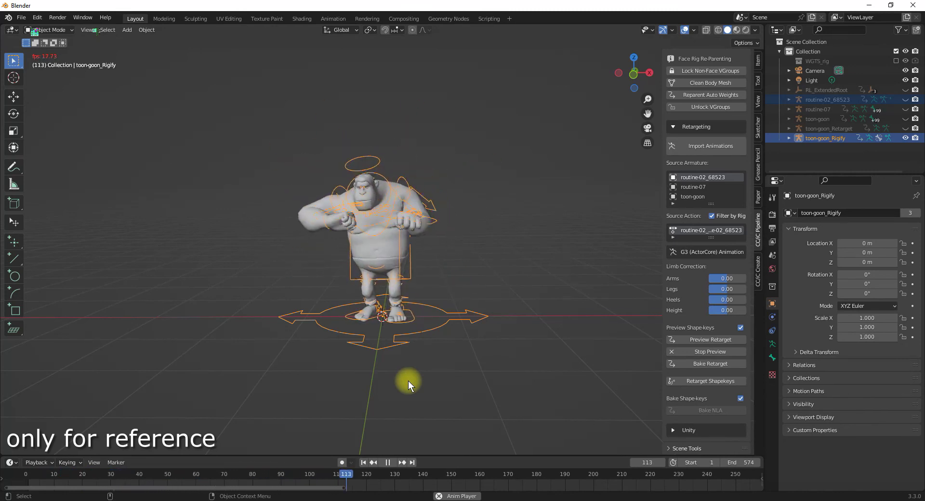
click(388, 463)
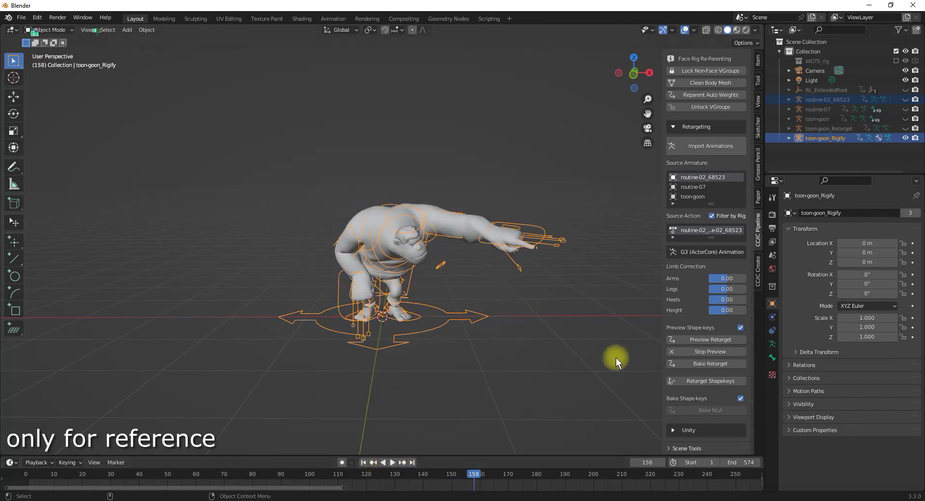
click(693, 187)
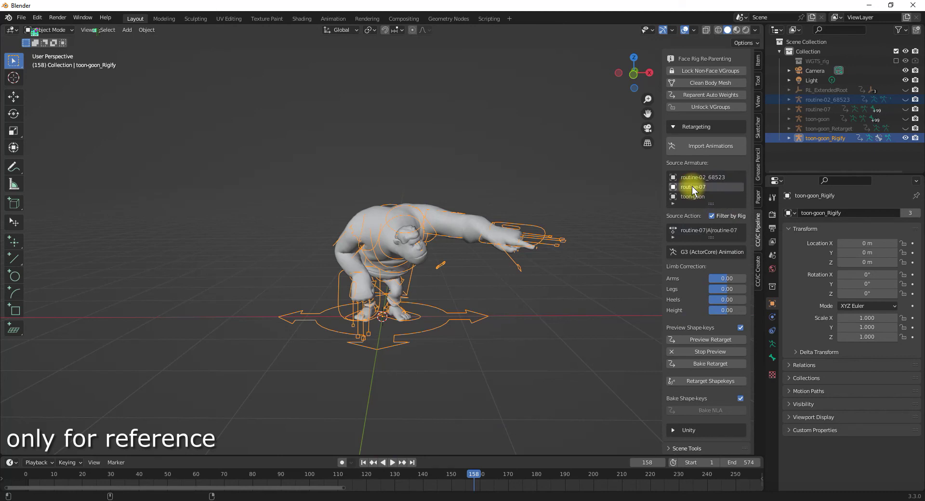
click(694, 338)
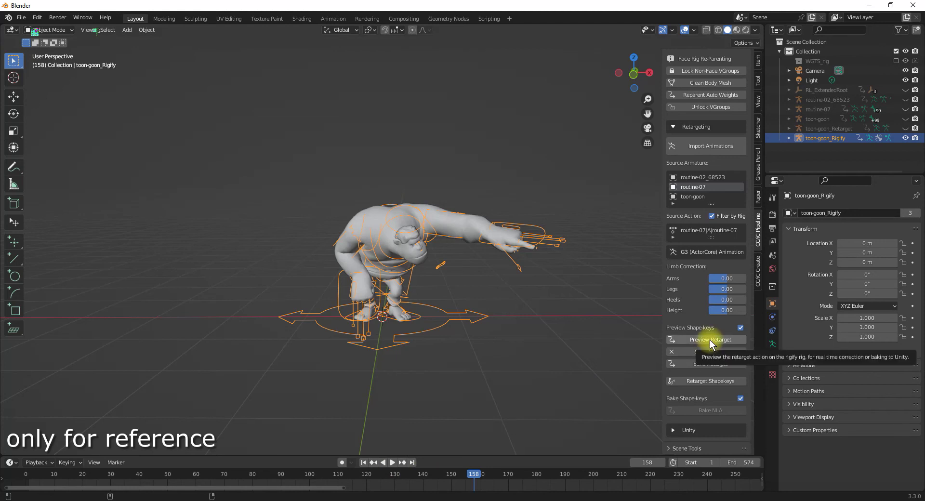
click(695, 357)
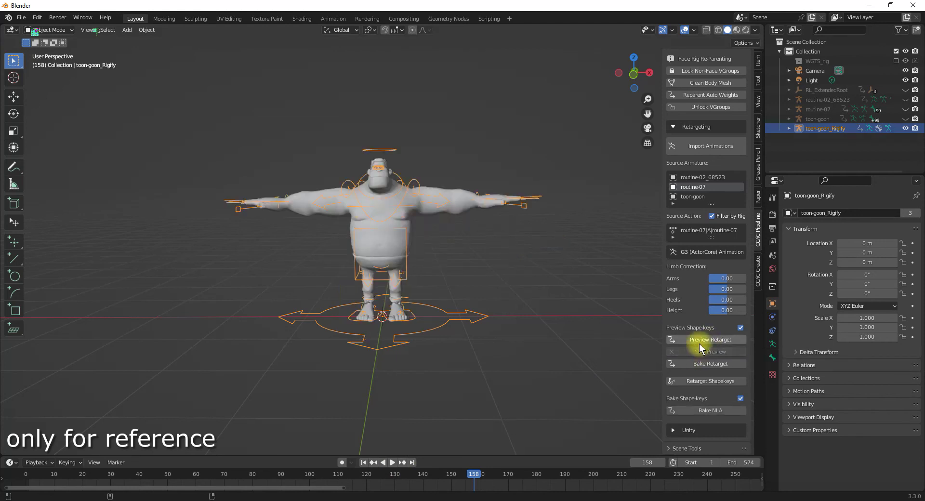
click(702, 179)
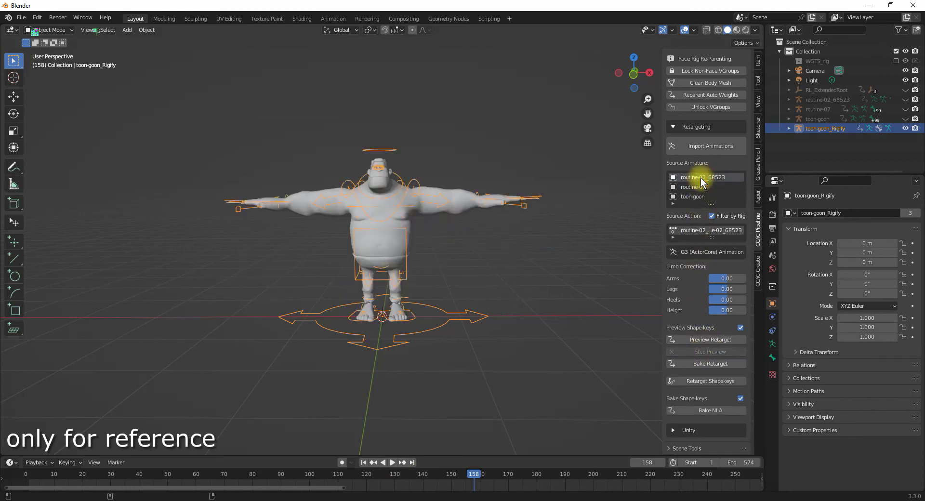
click(698, 343)
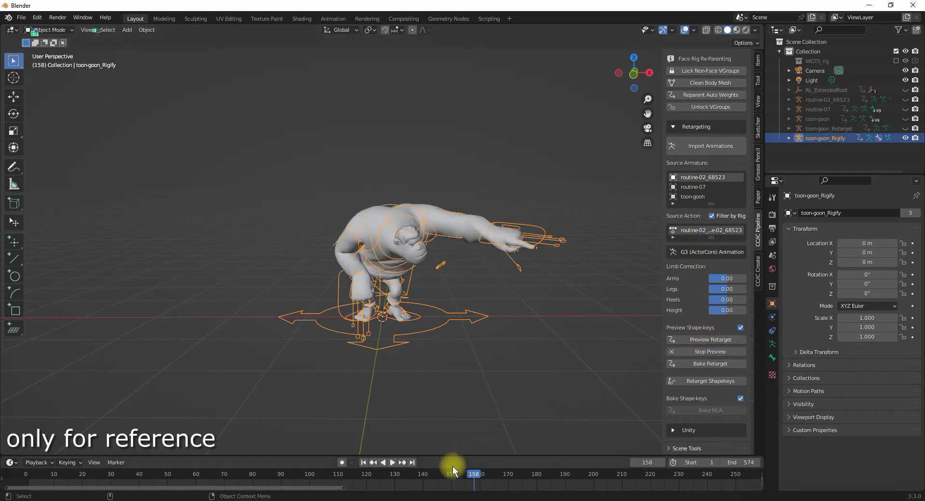
key(space)
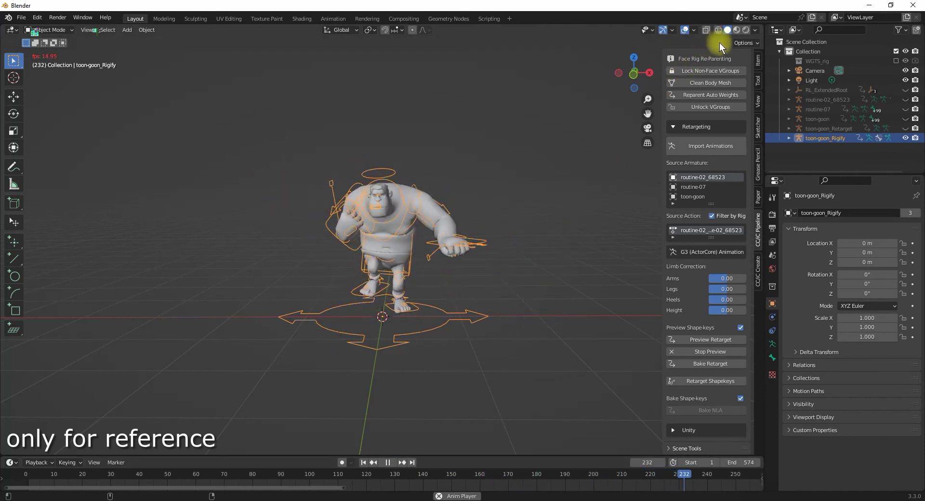
Show Material Preview shading, hide the toon-goon_Rigify controls, zoom in, and stop at frame 434
click(737, 30)
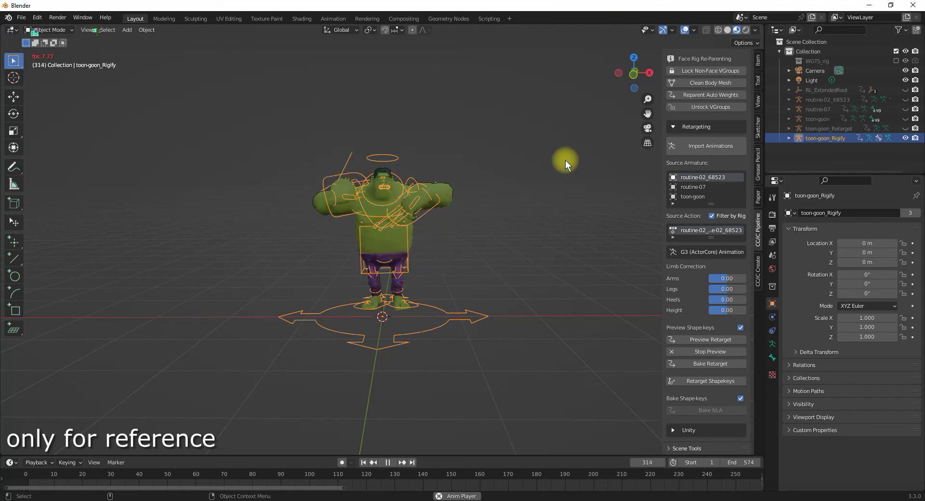
click(788, 137)
click(906, 138)
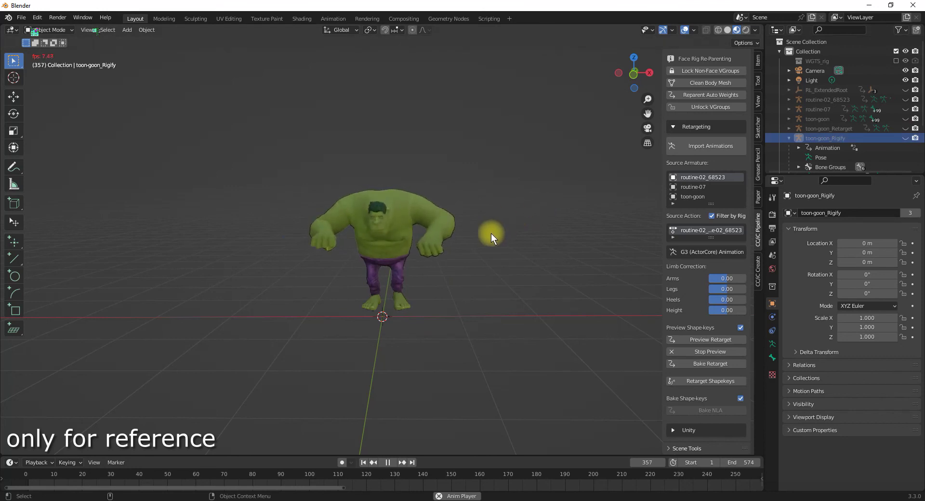
scroll(451, 255, up, 1)
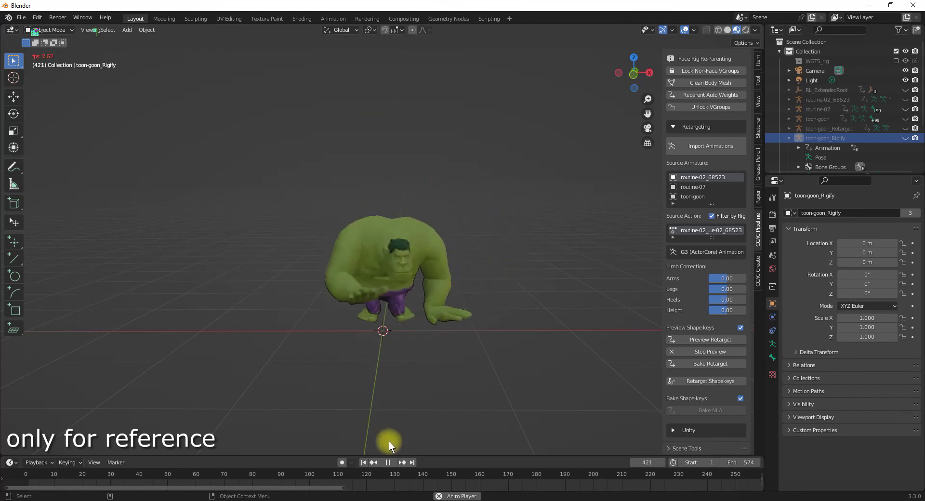
click(388, 463)
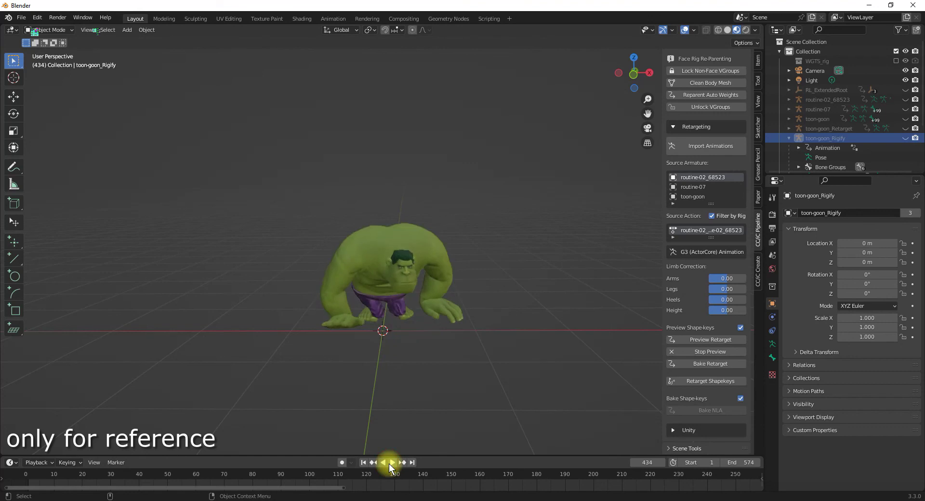